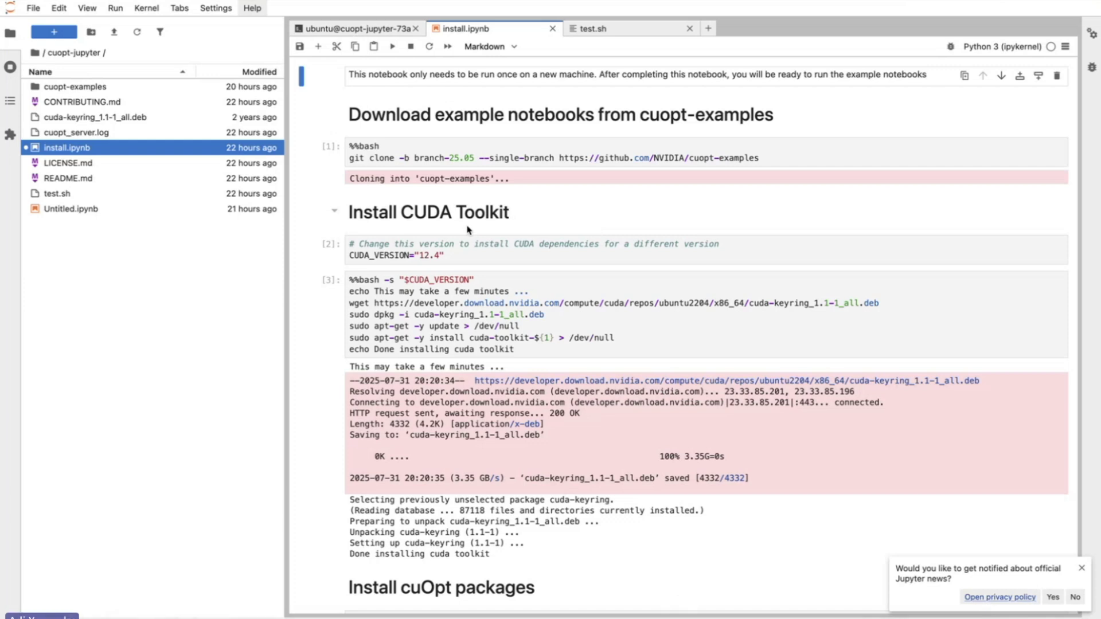
scroll(468, 229, down, 1)
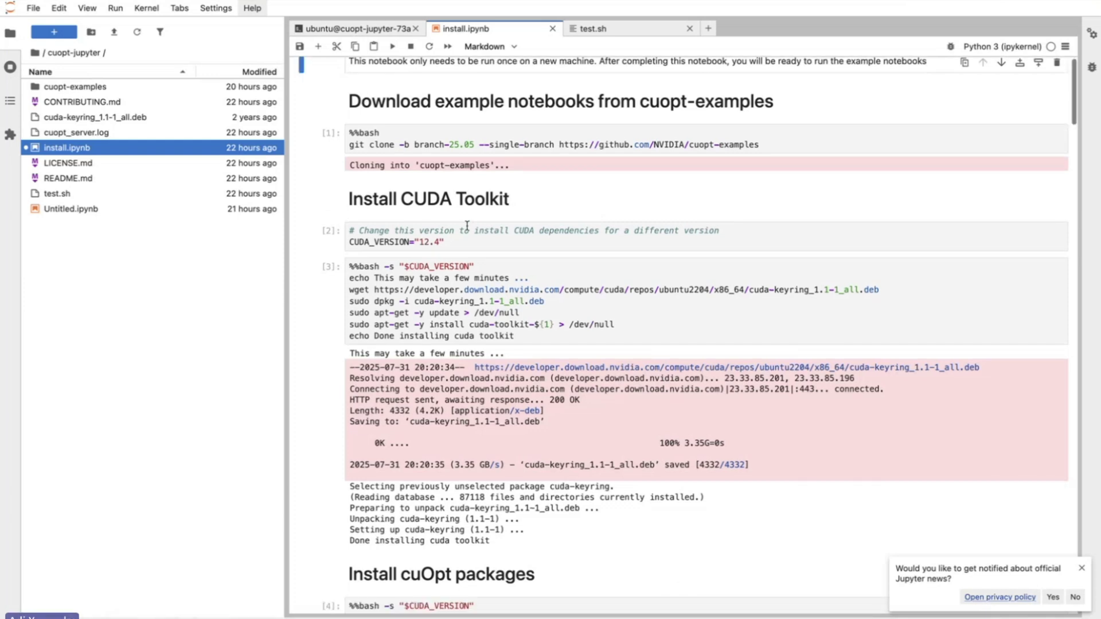
scroll(467, 226, down, 5)
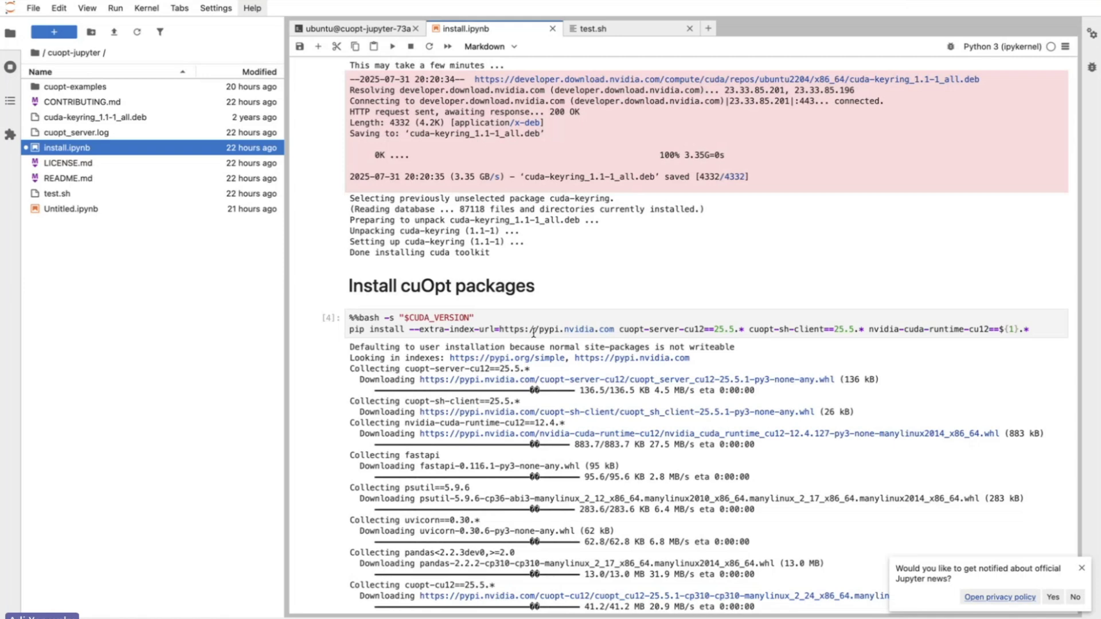
scroll(533, 331, up, 1)
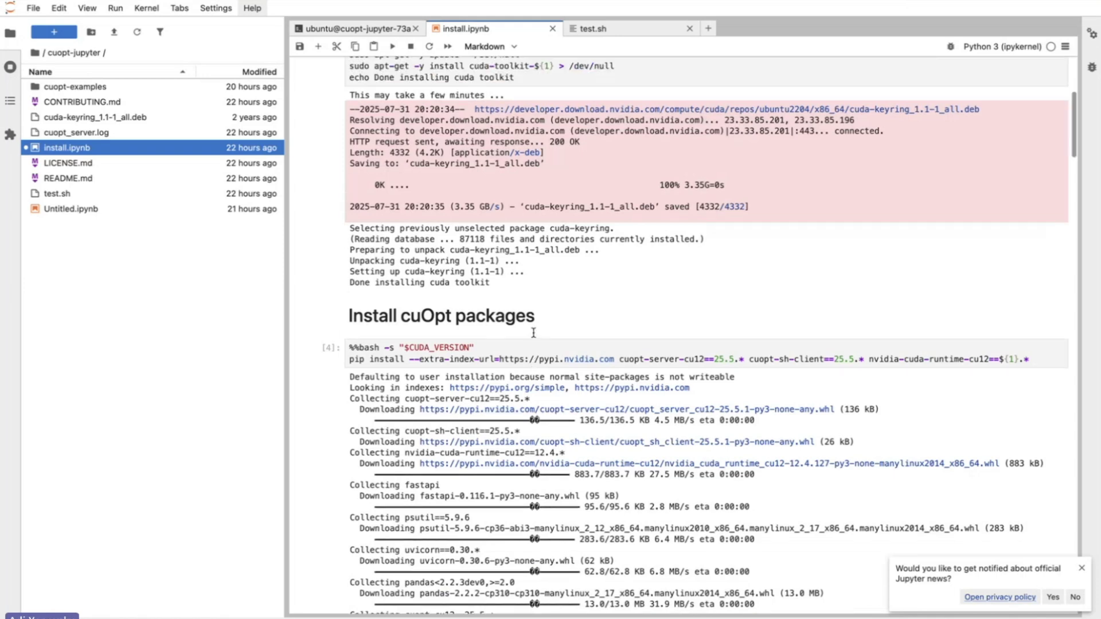
scroll(532, 331, up, 5)
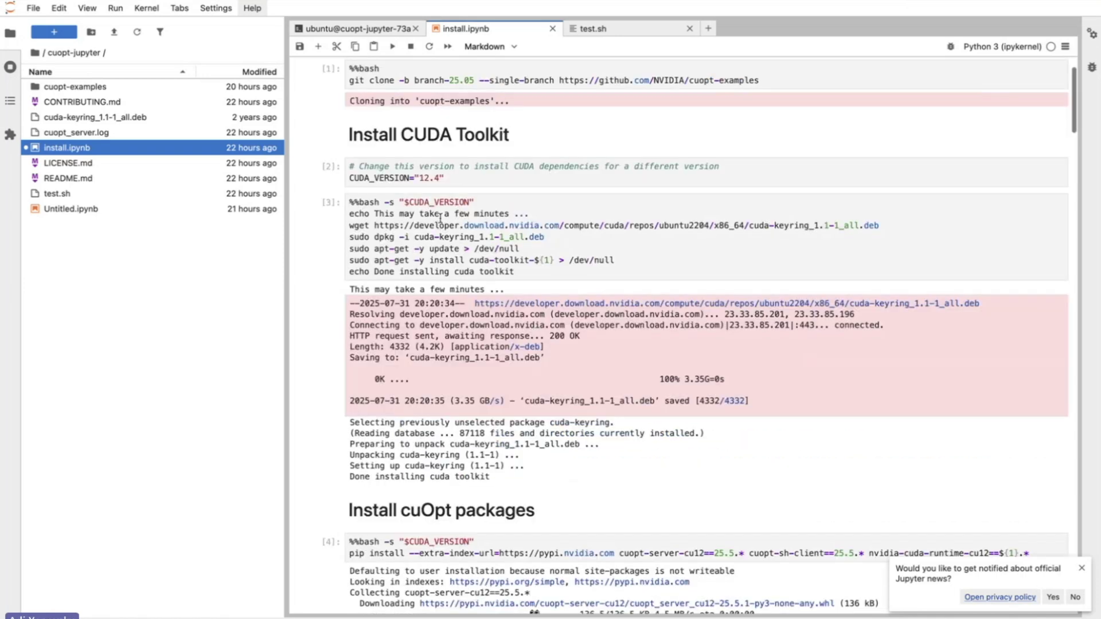
scroll(439, 218, down, 5)
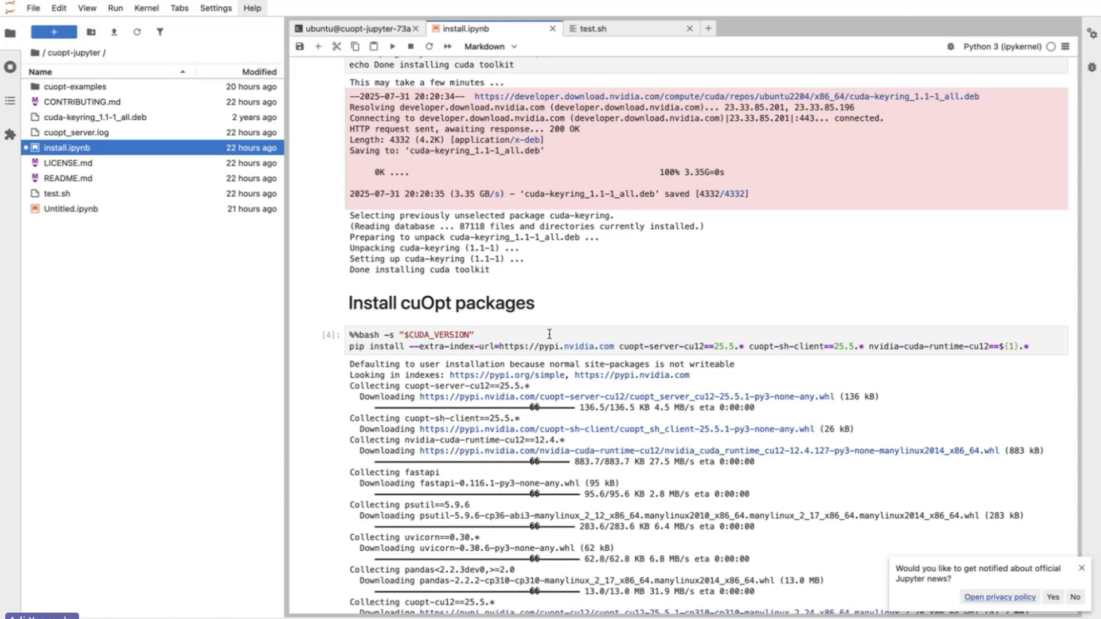
scroll(548, 332, up, 1)
scroll(549, 333, up, 2)
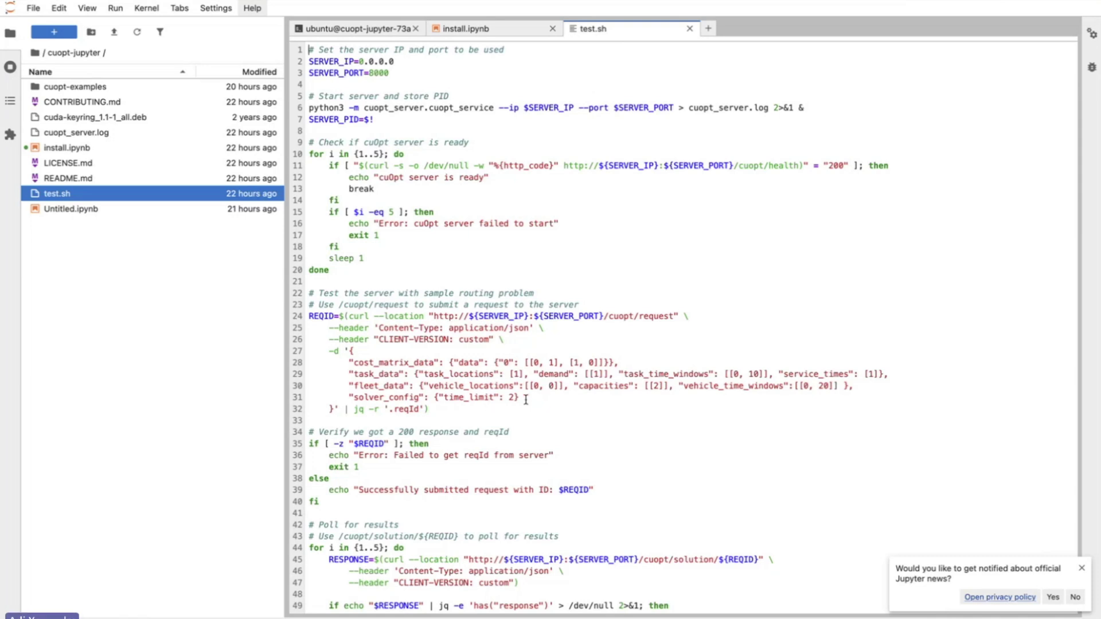
scroll(529, 397, down, 1)
scroll(529, 397, down, 1)
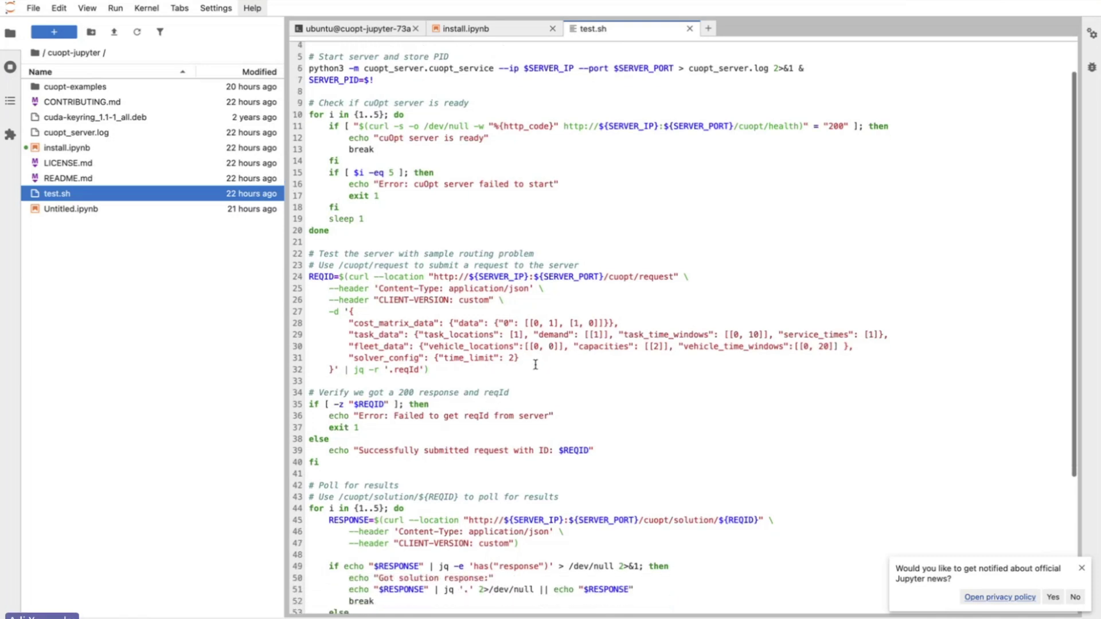
Highlight the test.sh request payload and its cost_matrix_data, task_data and fleet_data lines.
click(424, 369)
drag(424, 368, 275, 315)
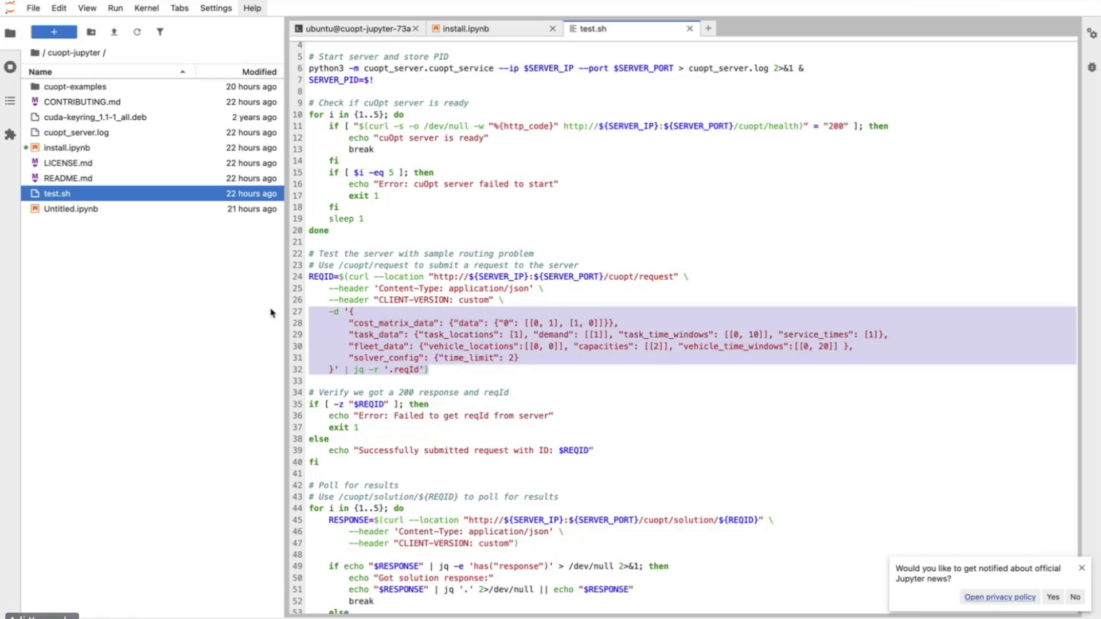
click(533, 359)
drag(532, 359, 287, 308)
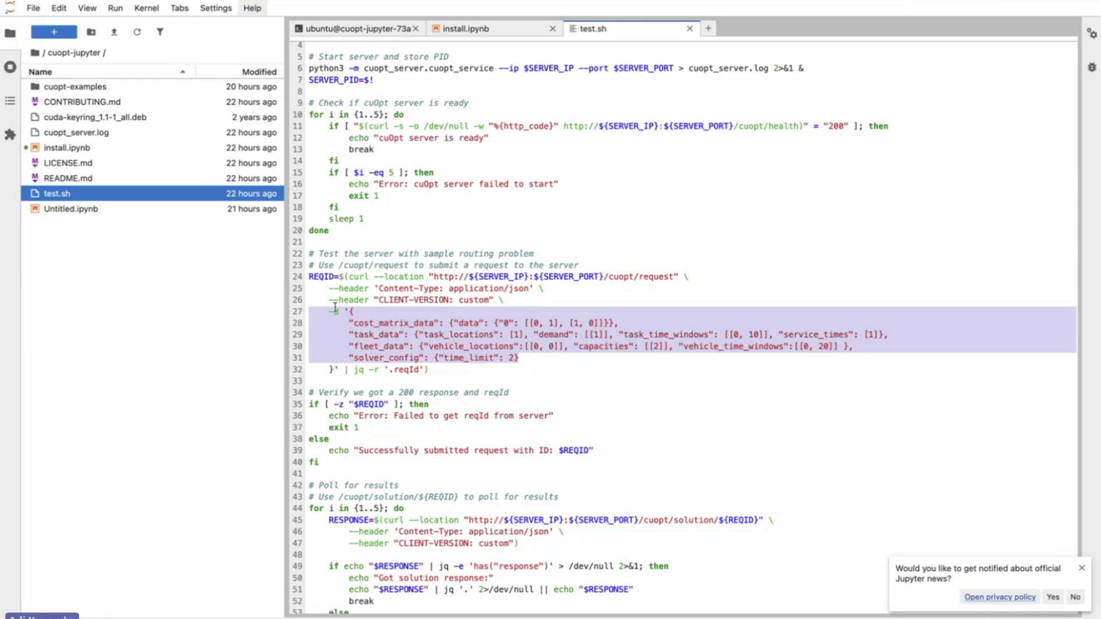
click(381, 322)
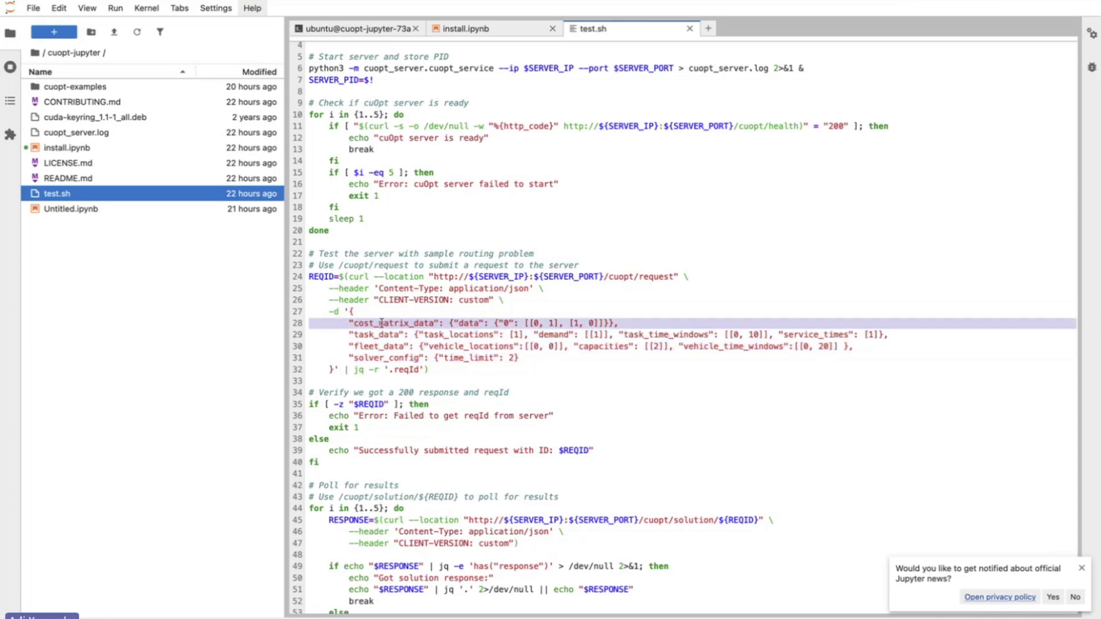
click(376, 334)
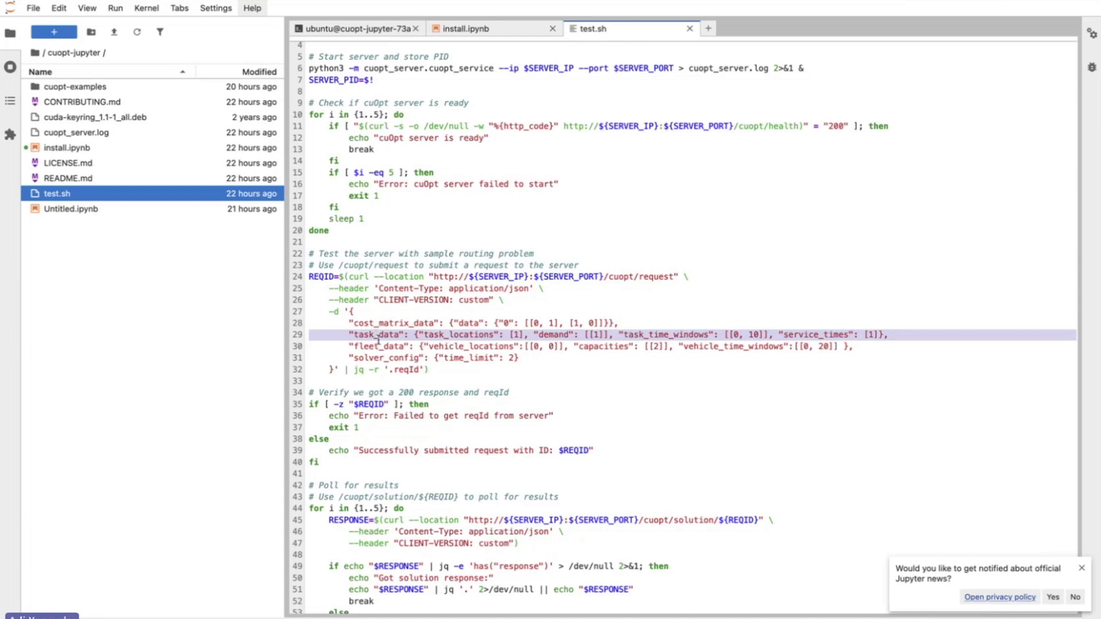
click(379, 344)
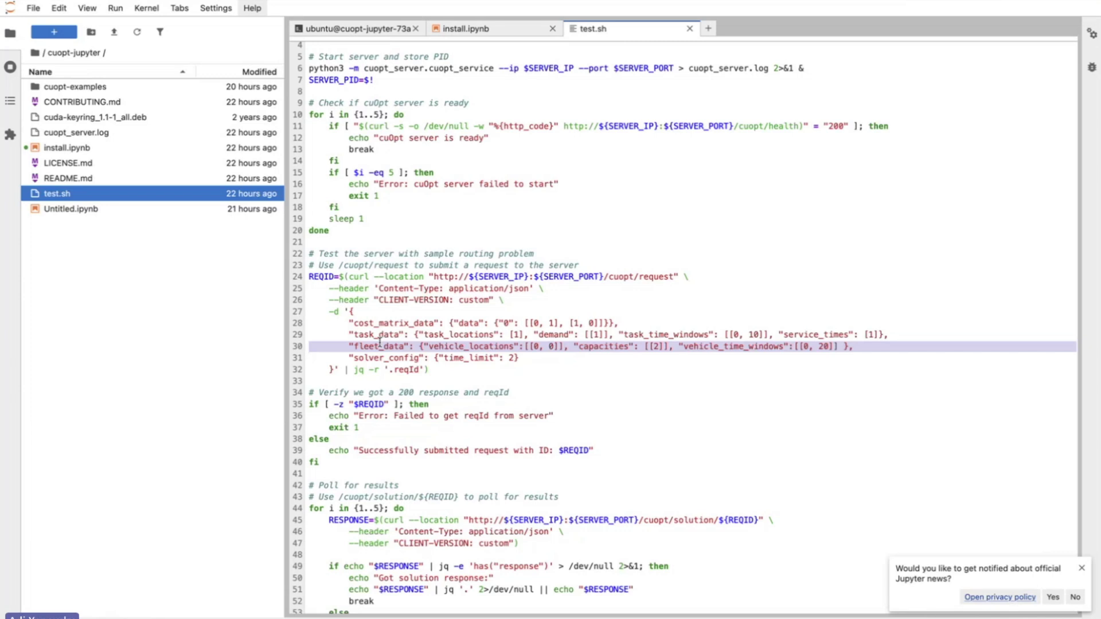
scroll(378, 344, down, 1)
Run ./test.sh in the terminal and highlight the vehicle_data block in the returned solution.
click(340, 30)
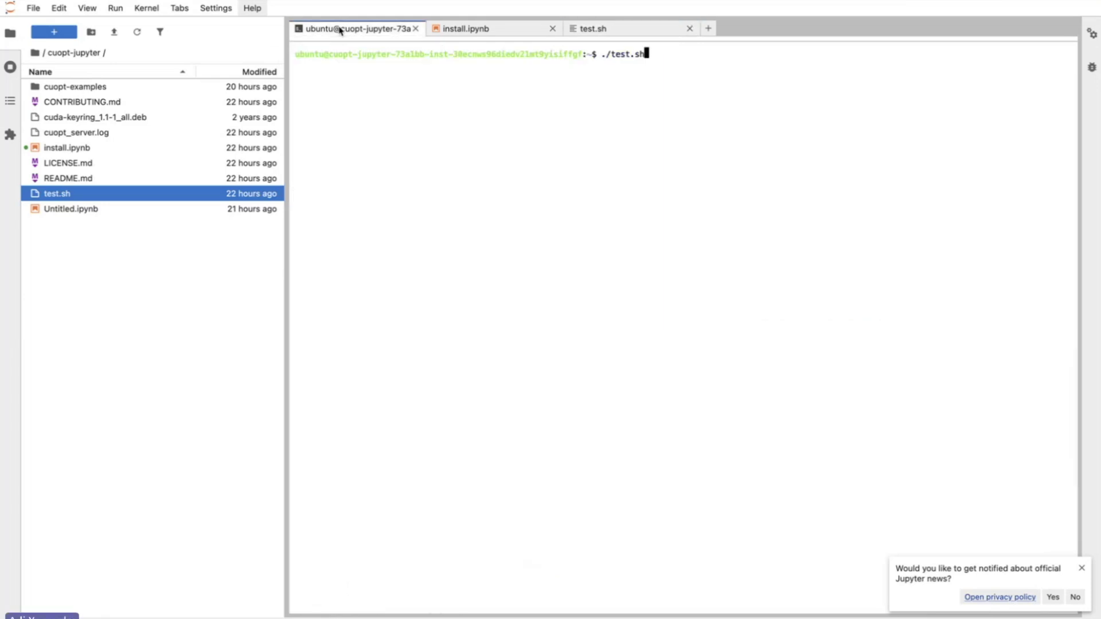
key(Return)
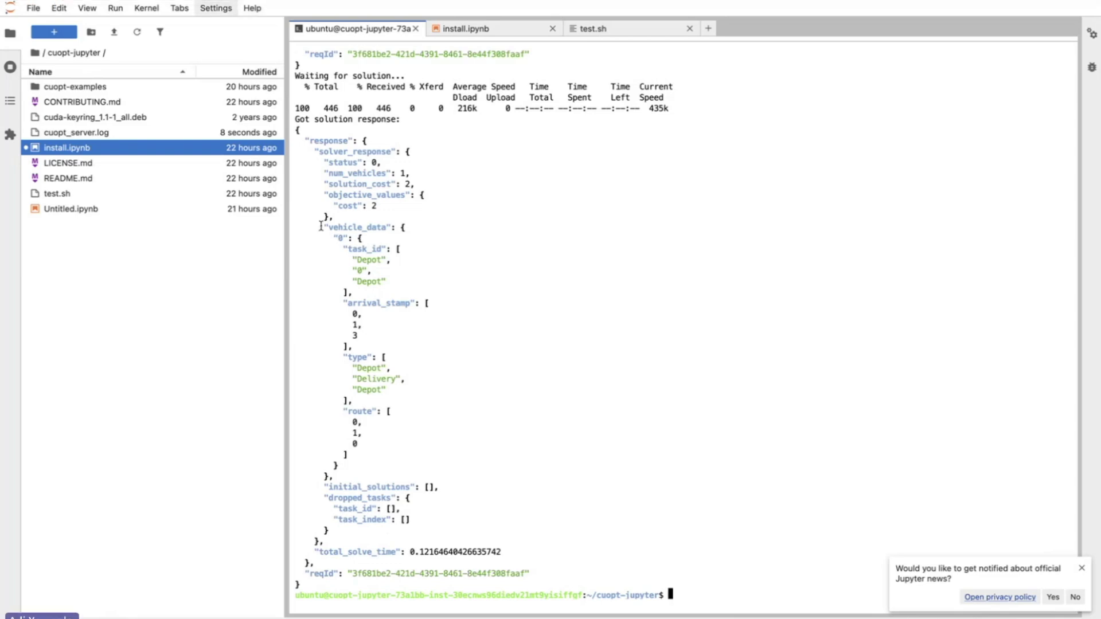
drag(321, 225, 446, 464)
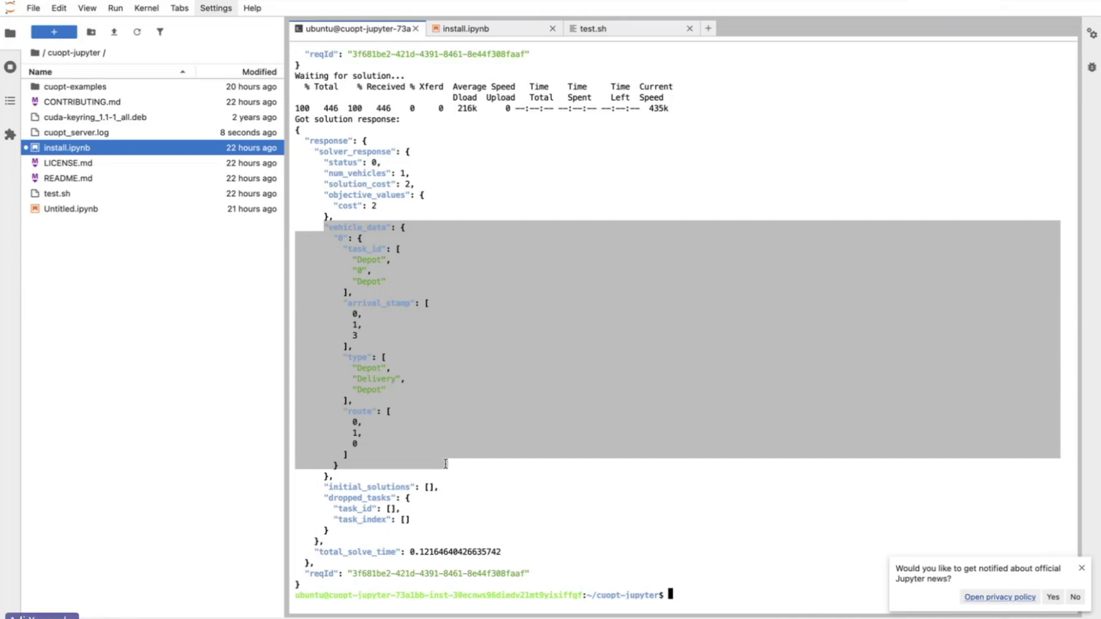
click(373, 260)
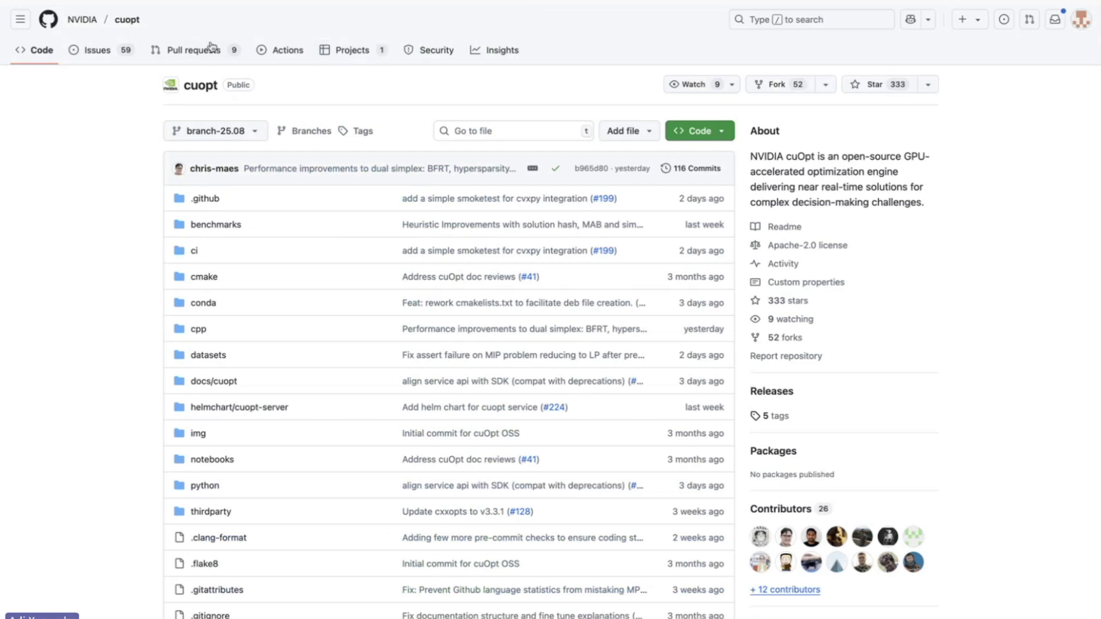
Switch to the browser tab showing the NVIDIA/cuopt-examples repository.
click(561, 4)
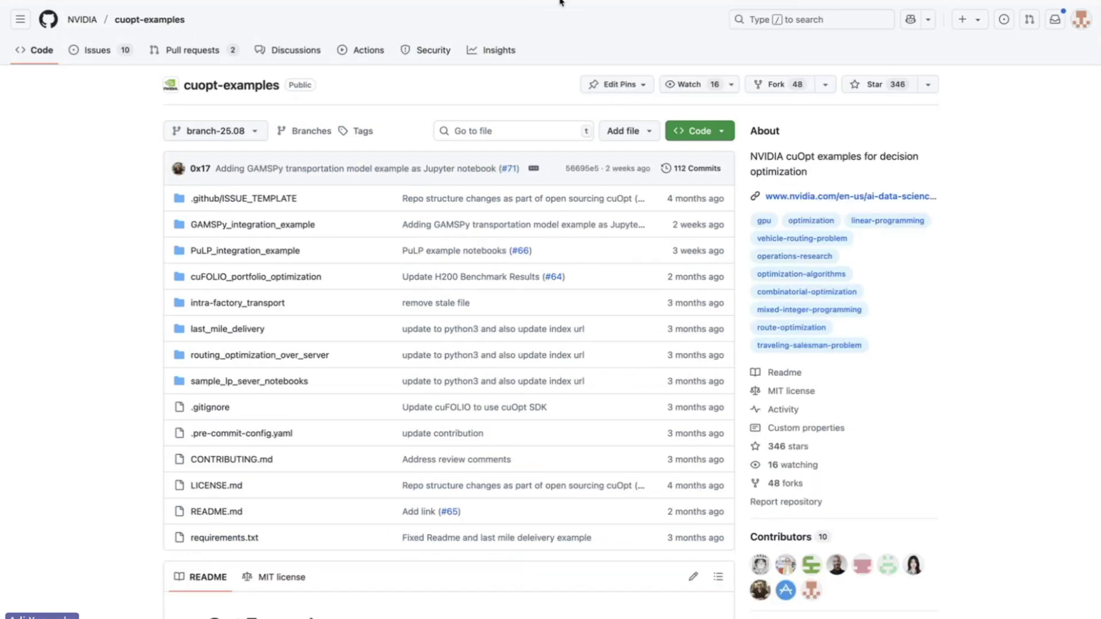